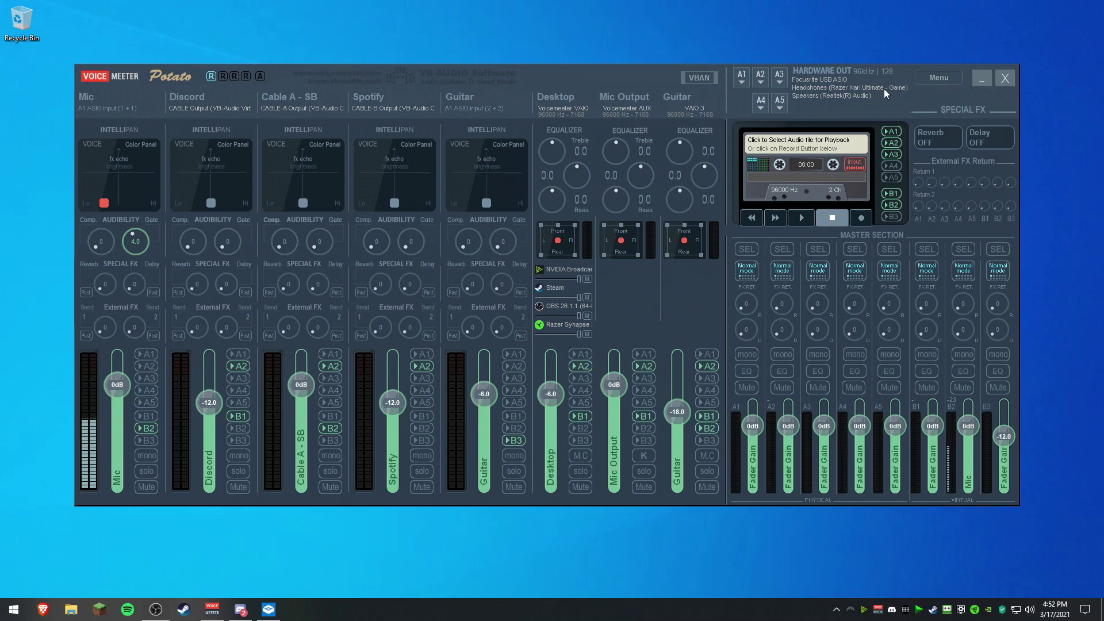
Step: Open the A1 hardware output device list, where Focusrite USB ASIO is checked
left_click(742, 76)
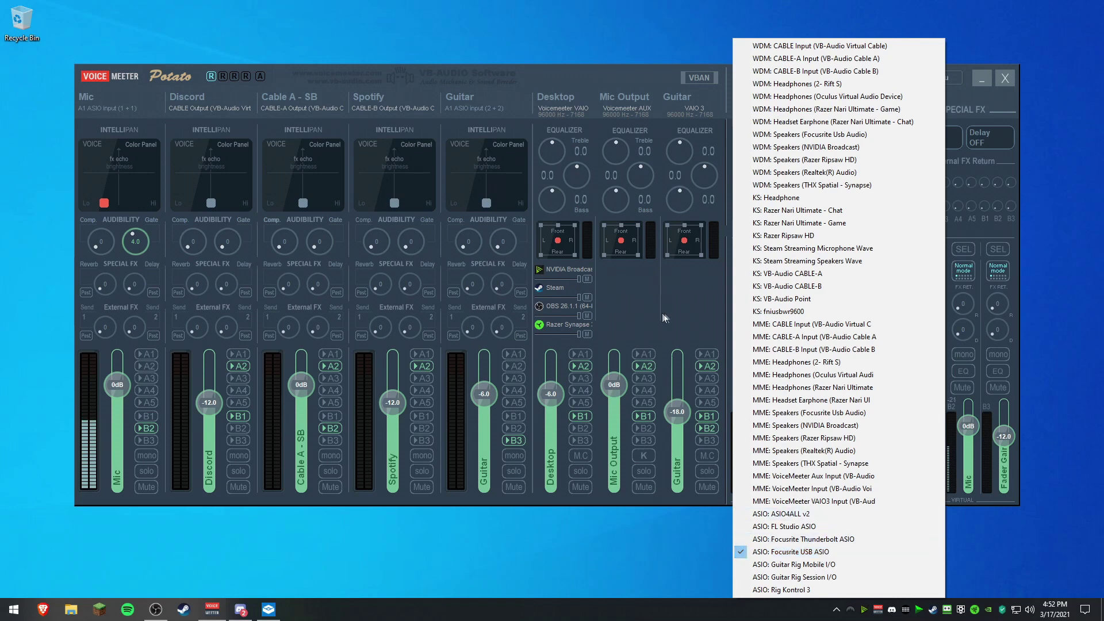
Step: Close the A1 device list, keeping Focusrite USB ASIO as the A1 output
left_click(682, 305)
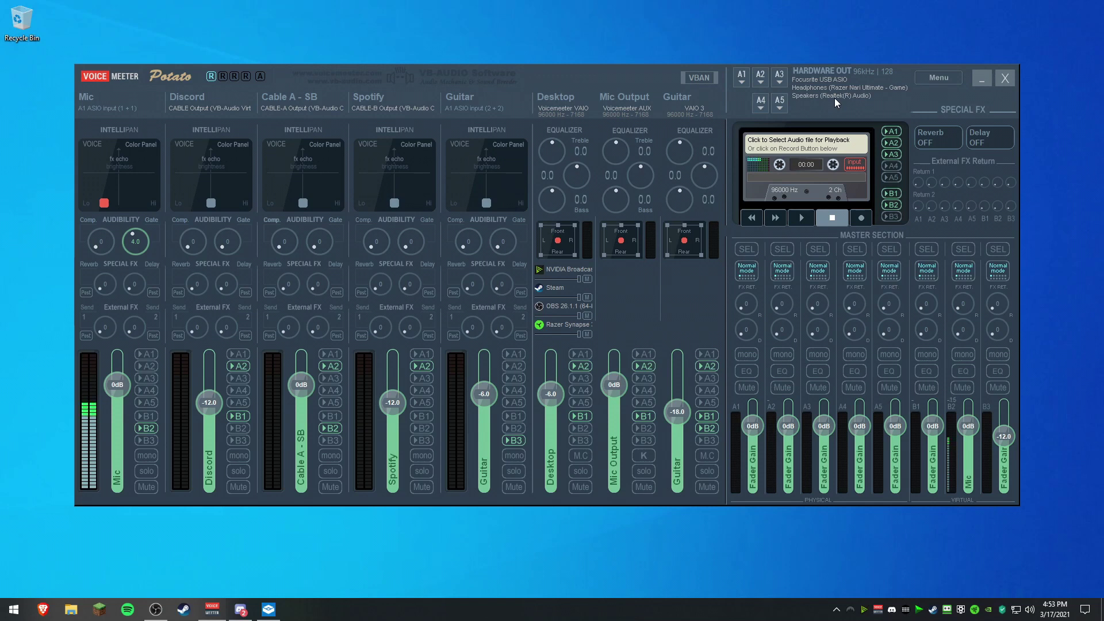
key("ctrl+F2")
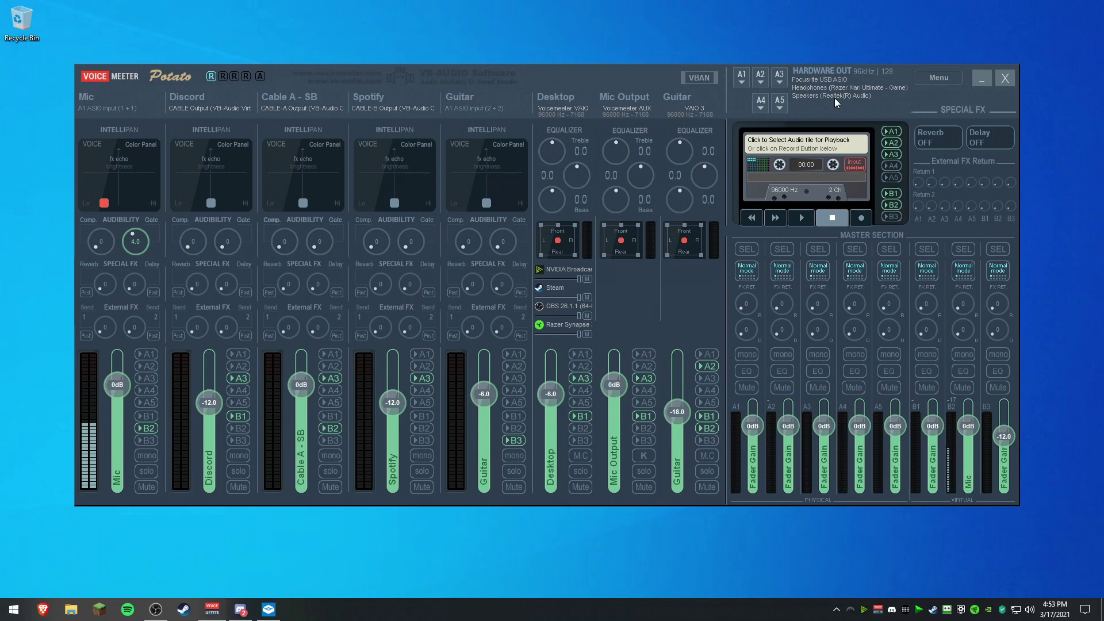
key("ctrl+F2")
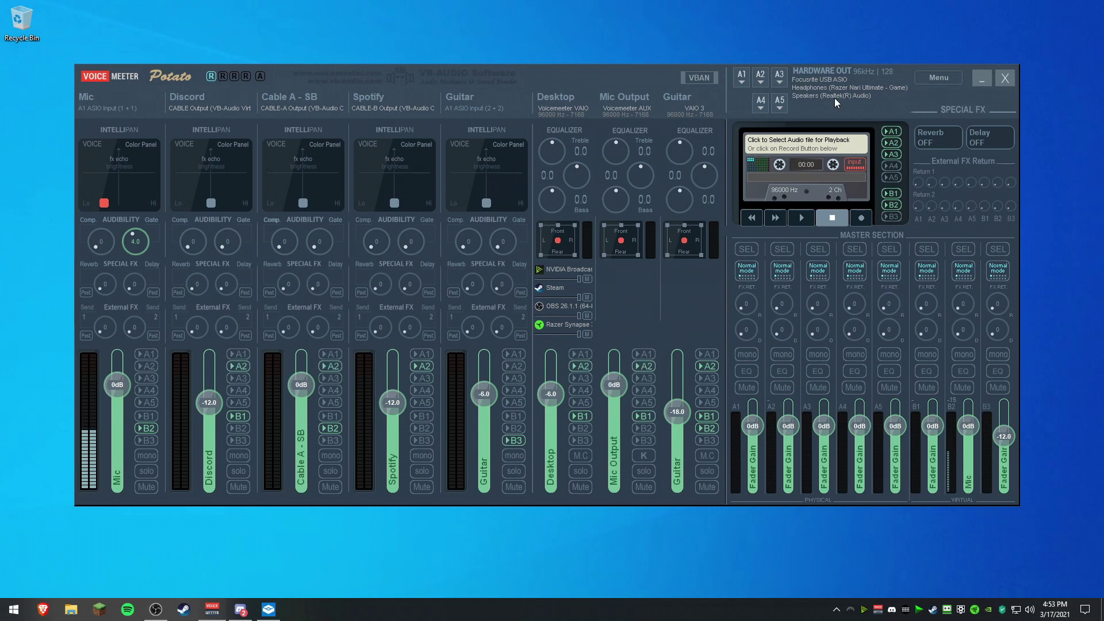
Step: Open System Settings / Options from VoiceMeeter's Menu
left_click(946, 86)
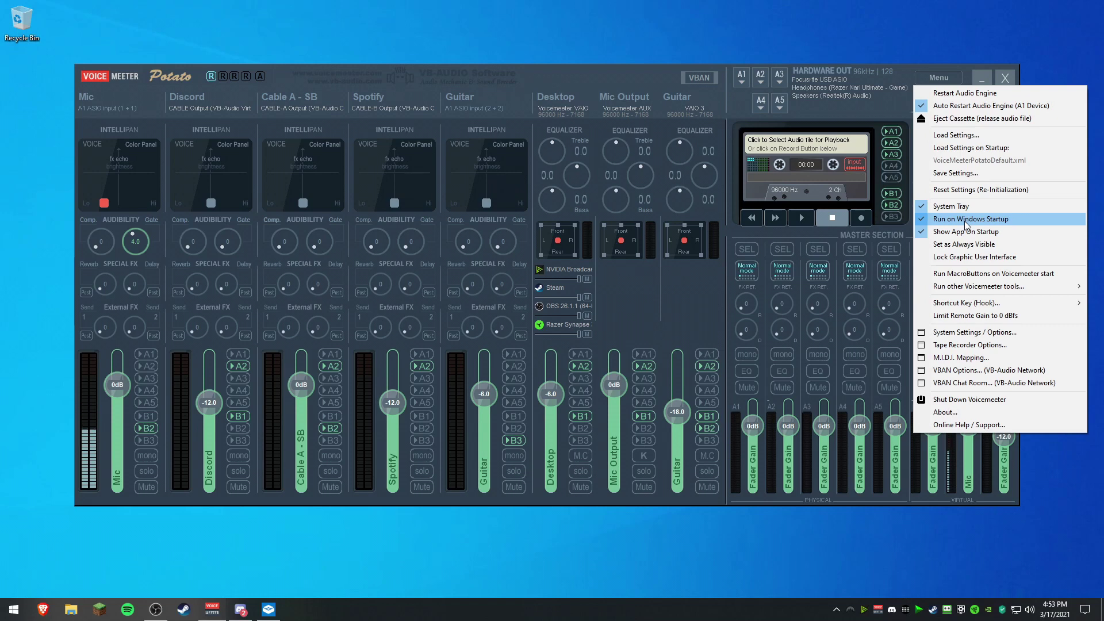
left_click(990, 333)
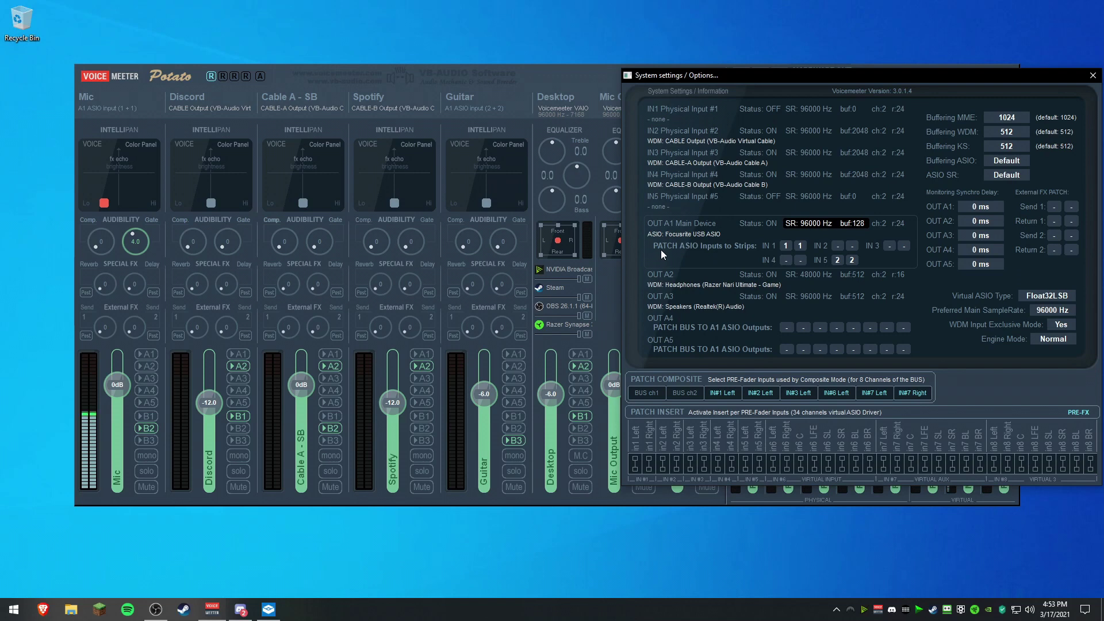
Step: Toggle the PATCH ASIO Inputs to Strips buttons for IN 1 and IN 2
left_click(785, 246)
left_click(837, 246)
left_click(851, 246)
left_click(837, 247)
left_click(851, 247)
Step: Check the Mic strip device list without changing it, then close System Settings
left_click(121, 104)
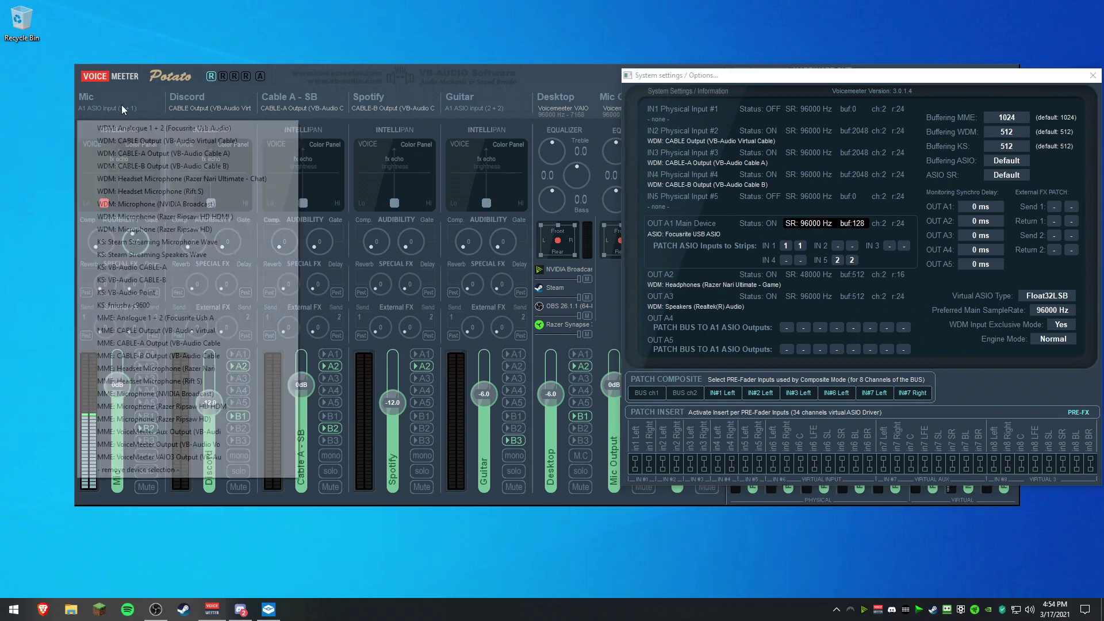
left_click(136, 474)
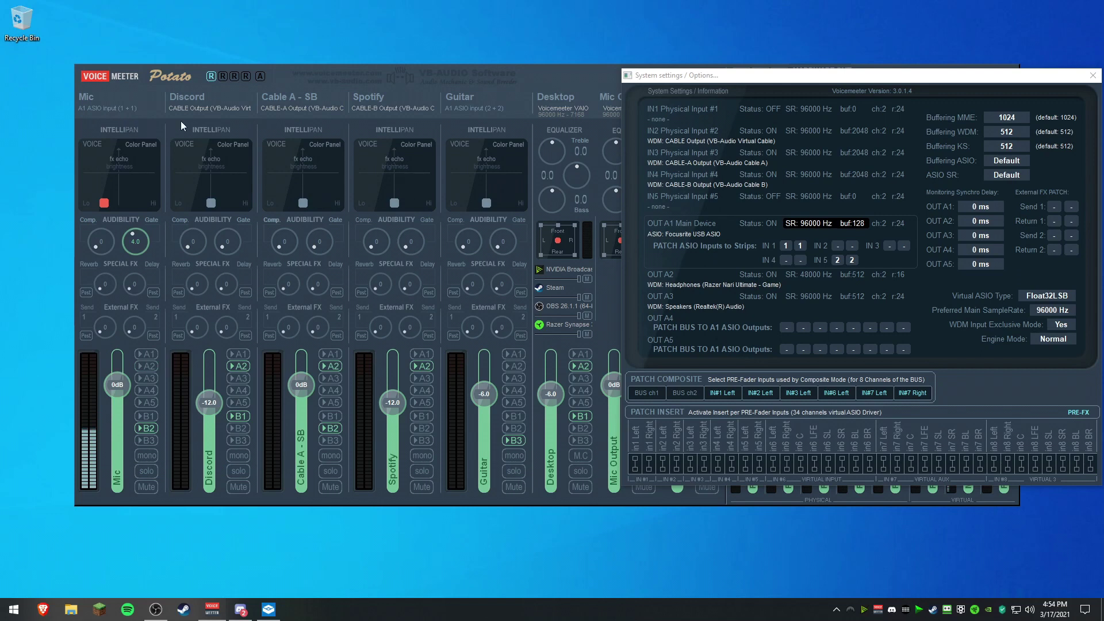
left_click(1092, 75)
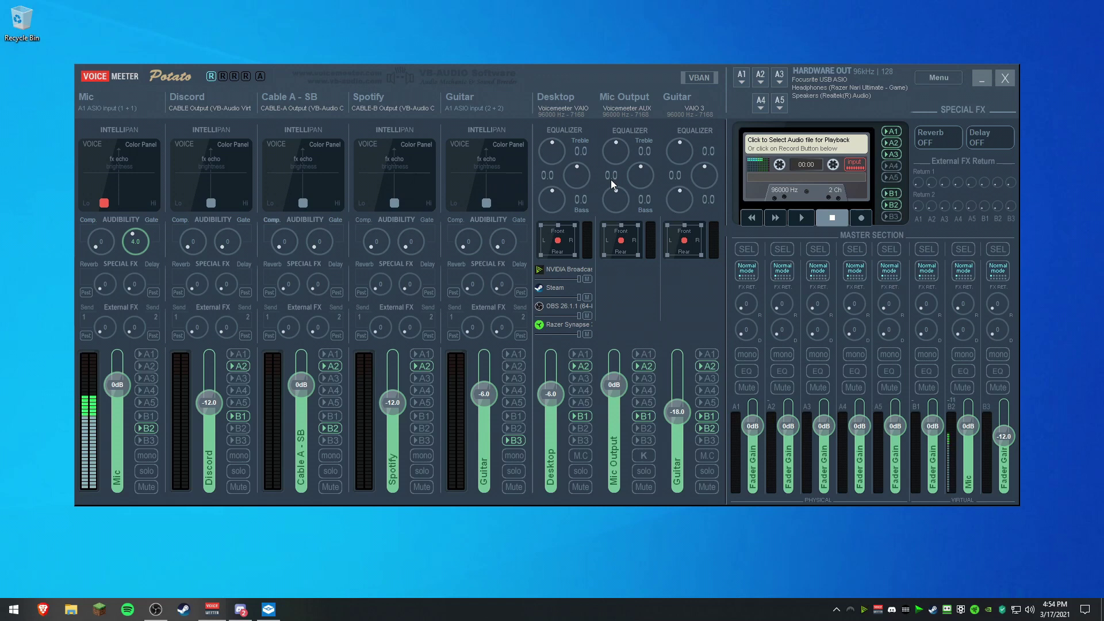
right_click(1028, 612)
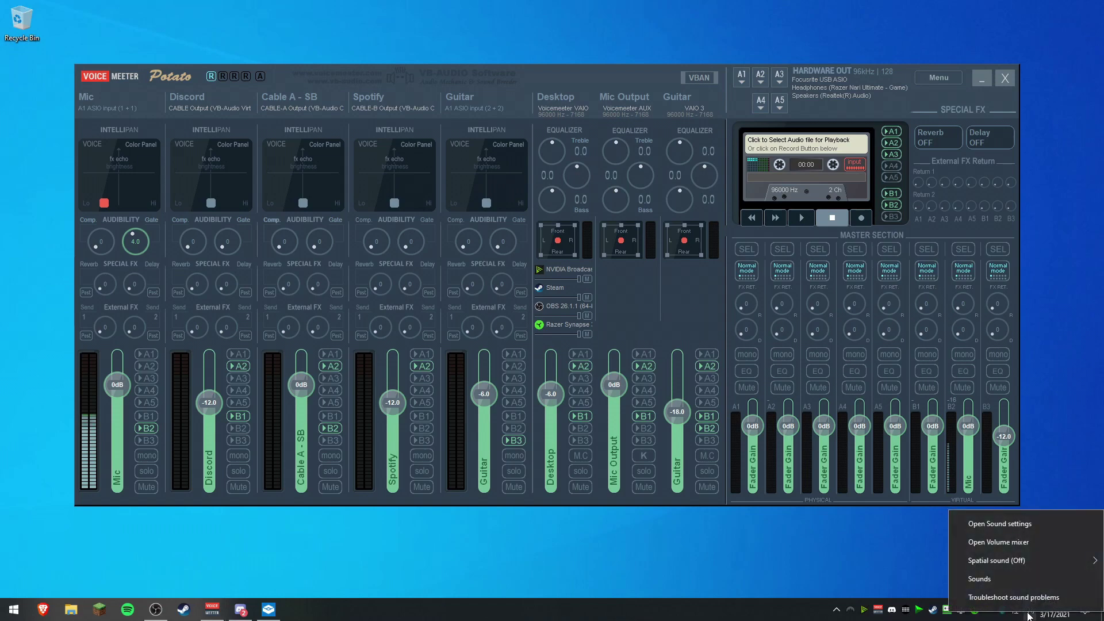
left_click(1015, 582)
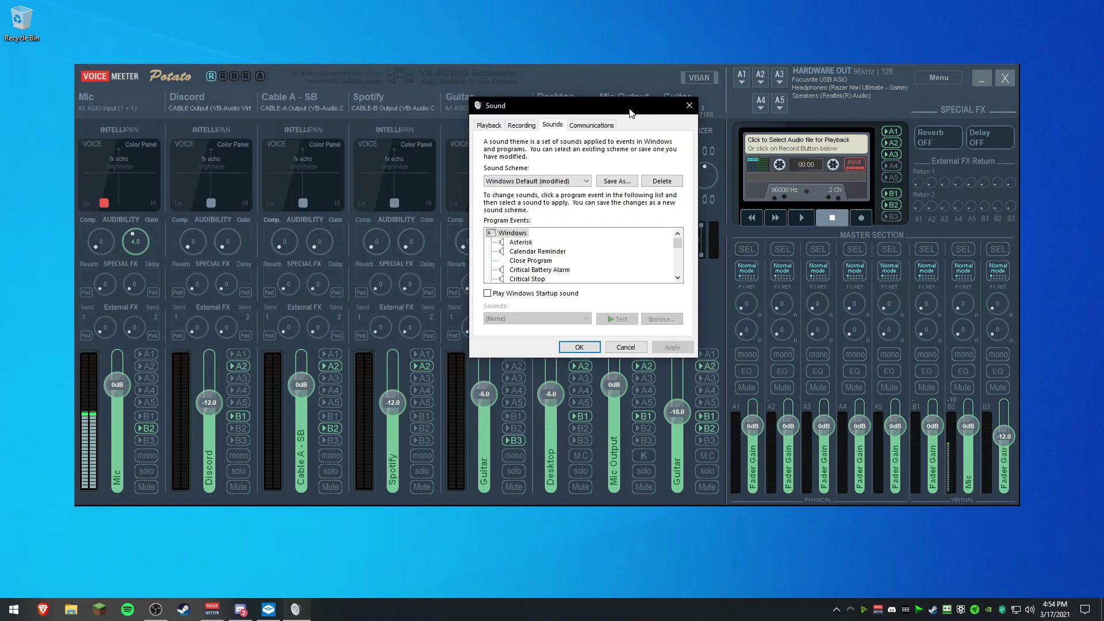
left_click(498, 126)
left_click_drag(683, 174, 680, 320)
left_click(559, 268)
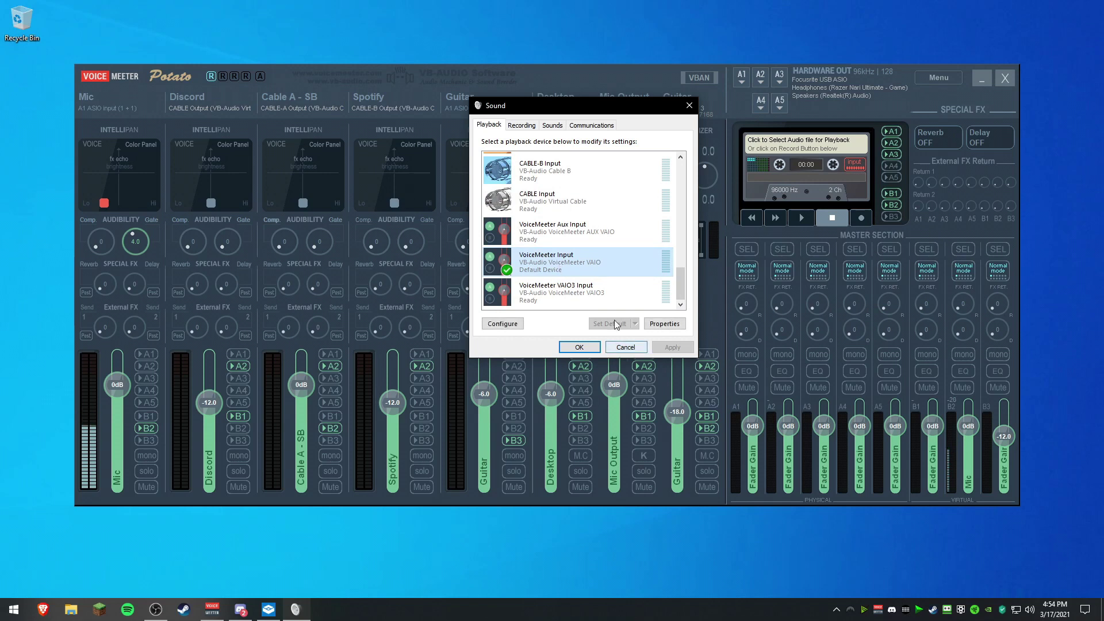
left_click(525, 126)
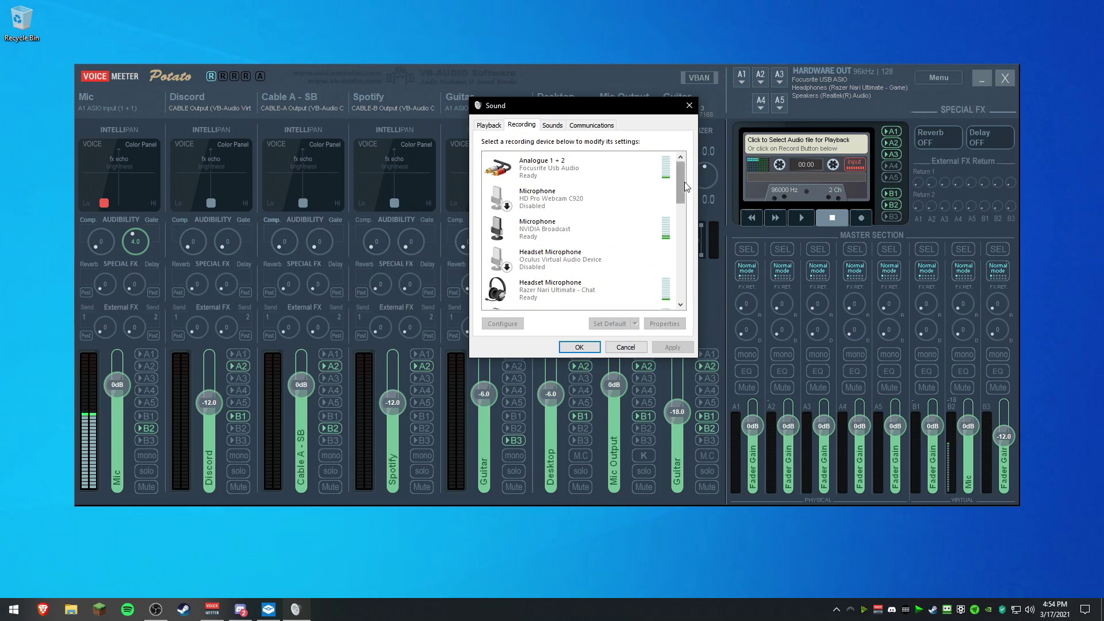
left_click_drag(685, 181, 681, 278)
left_click(586, 242)
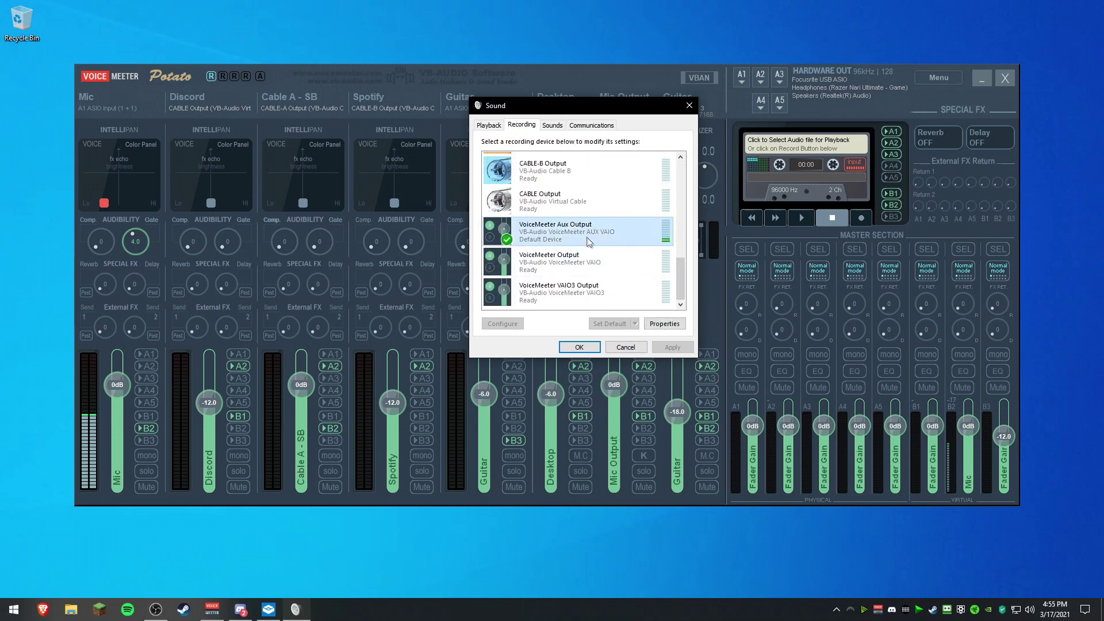
left_click(595, 347)
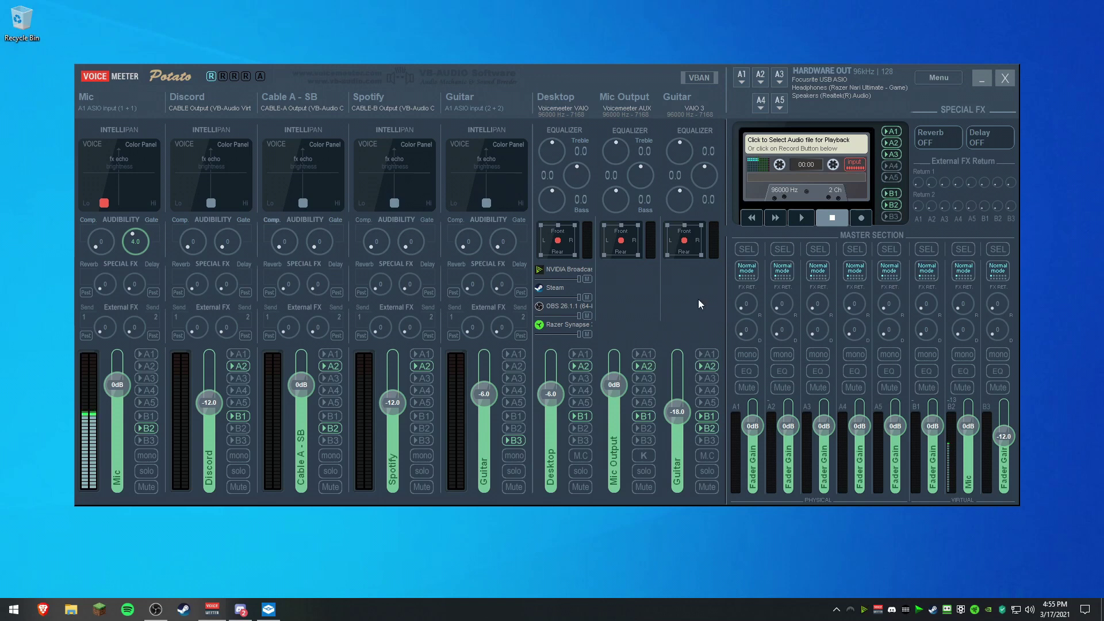
left_click(202, 108)
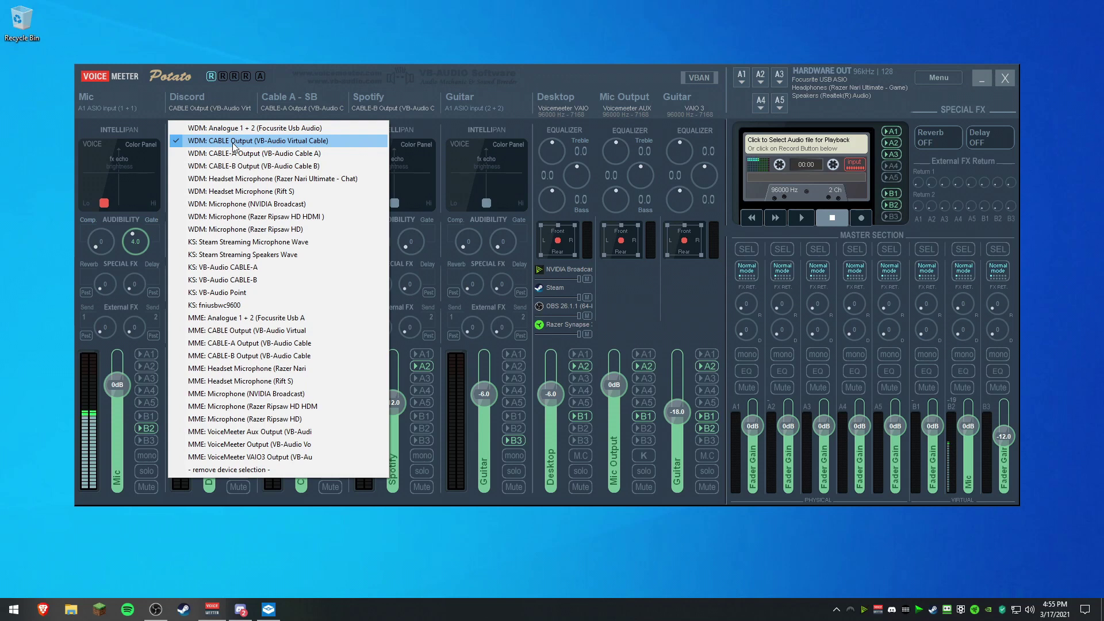
left_click(232, 143)
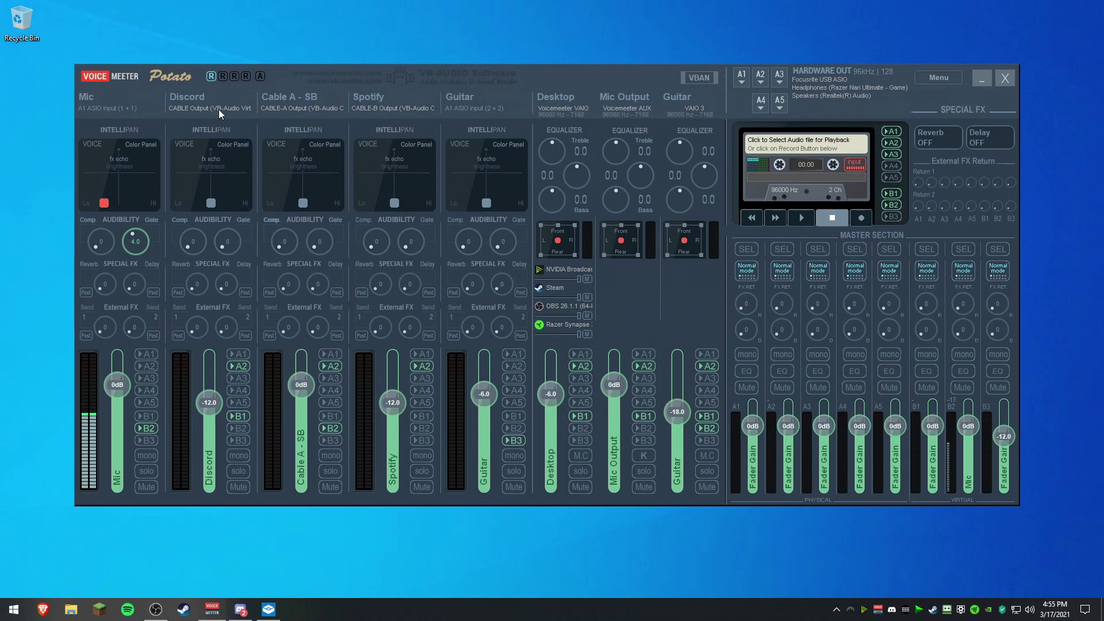
left_click(188, 107)
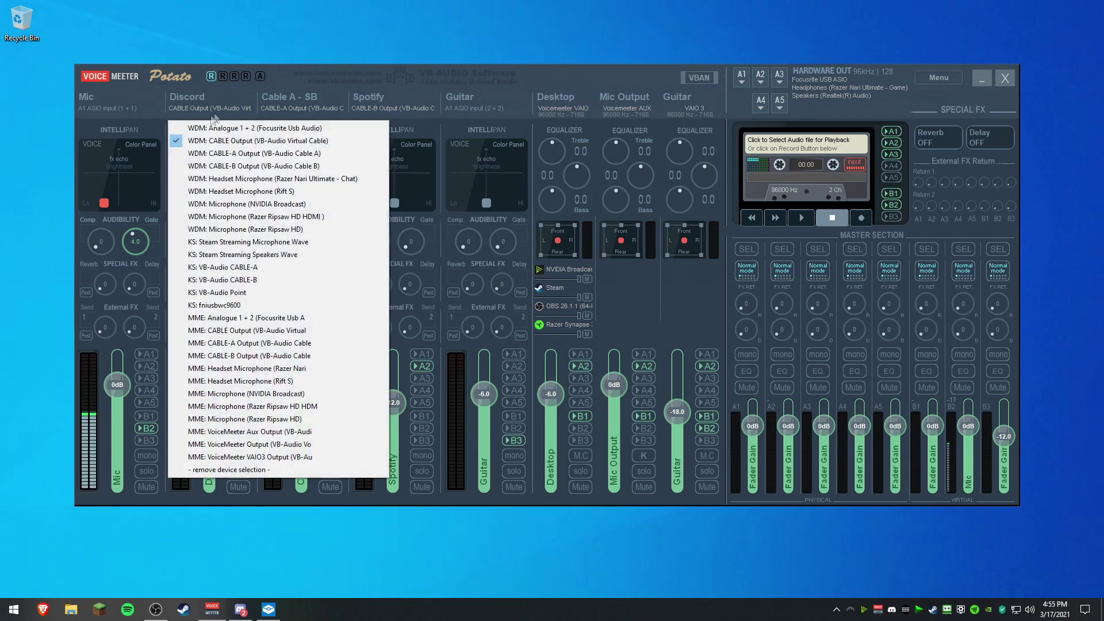
left_click(575, 95)
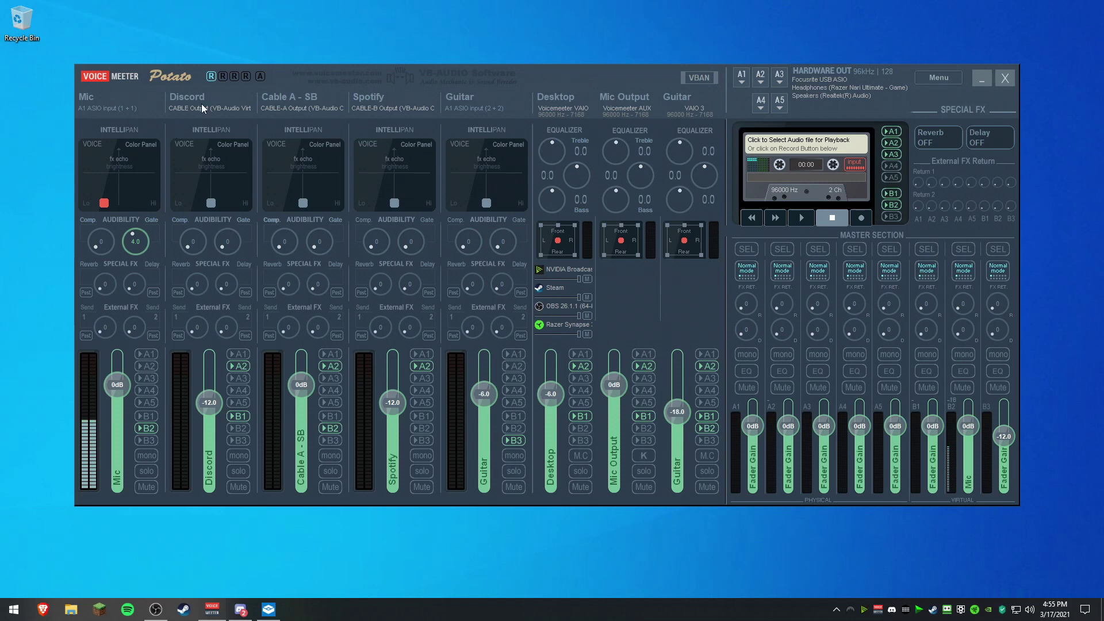
double_click(90, 98)
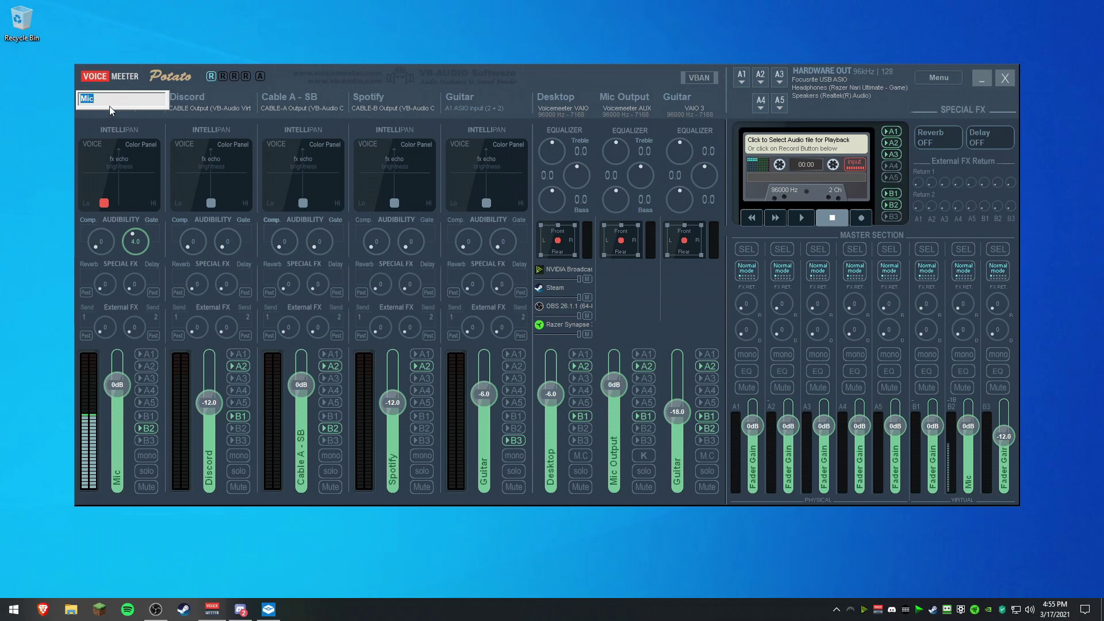
key("Escape")
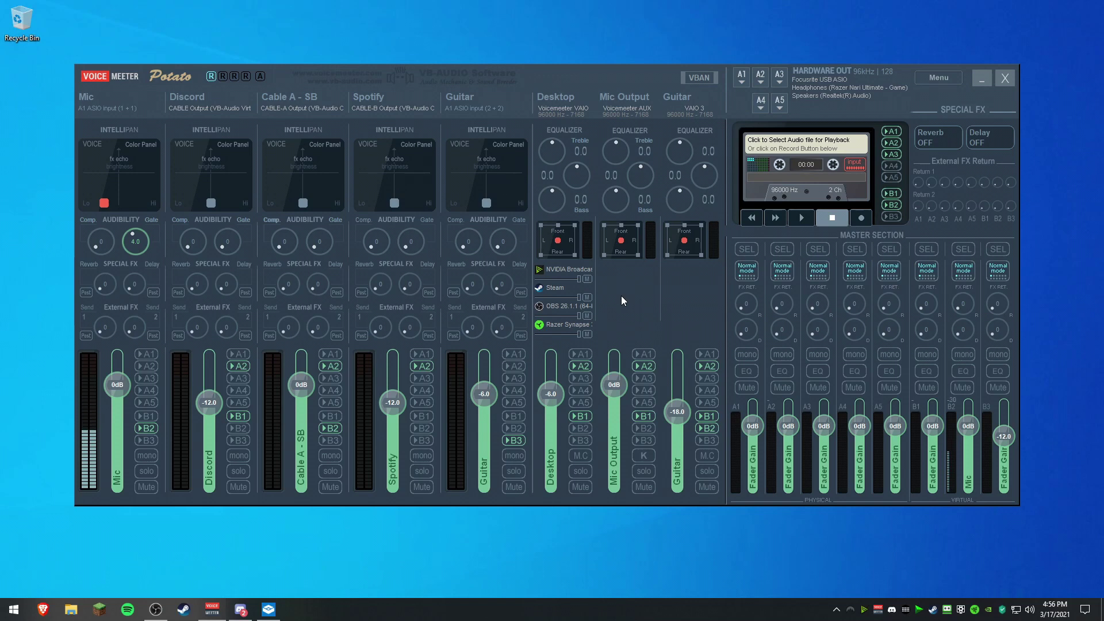
Step: Enable B1 on the Mic Output strip
left_click(641, 417)
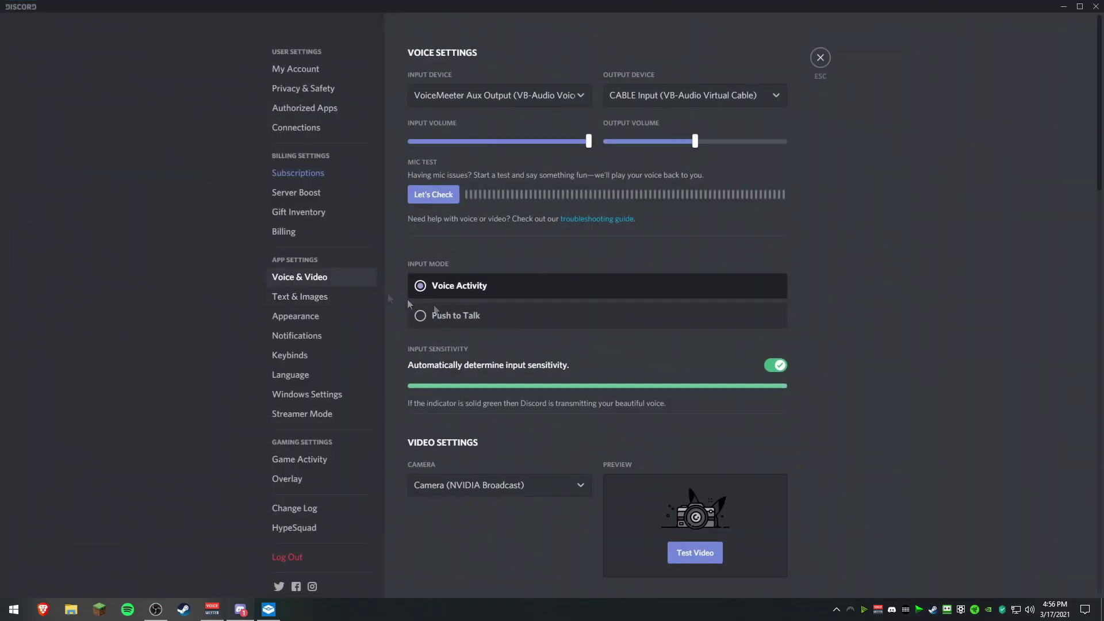
Step: Keep Discord's voice output on CABLE Input (VB-Audio Virtual Cable) and minimise Discord
left_click(466, 95)
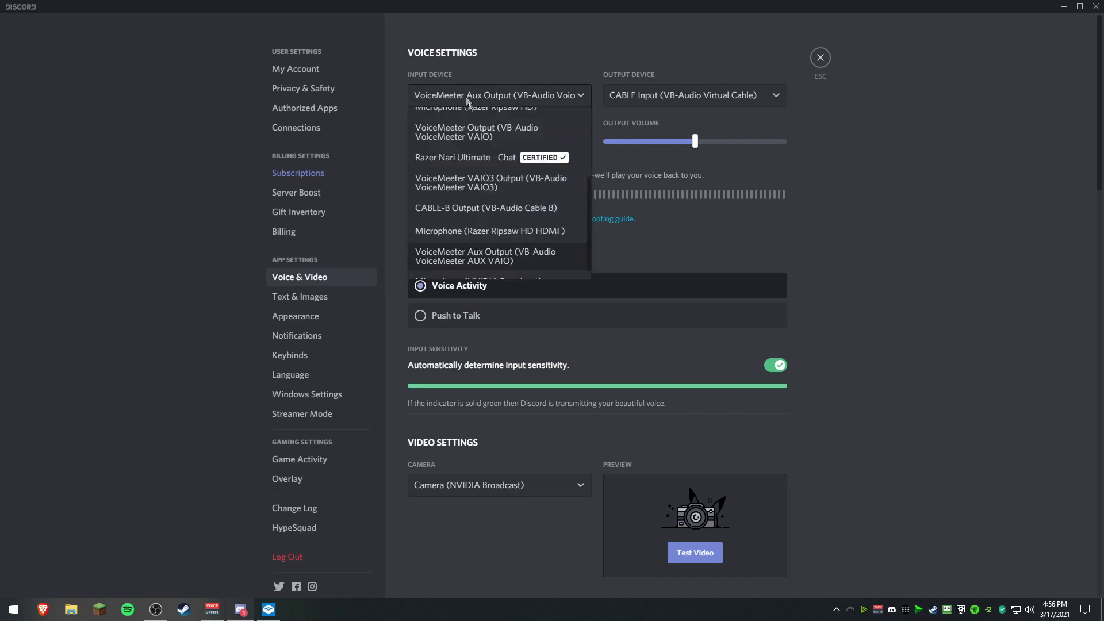
left_click(493, 261)
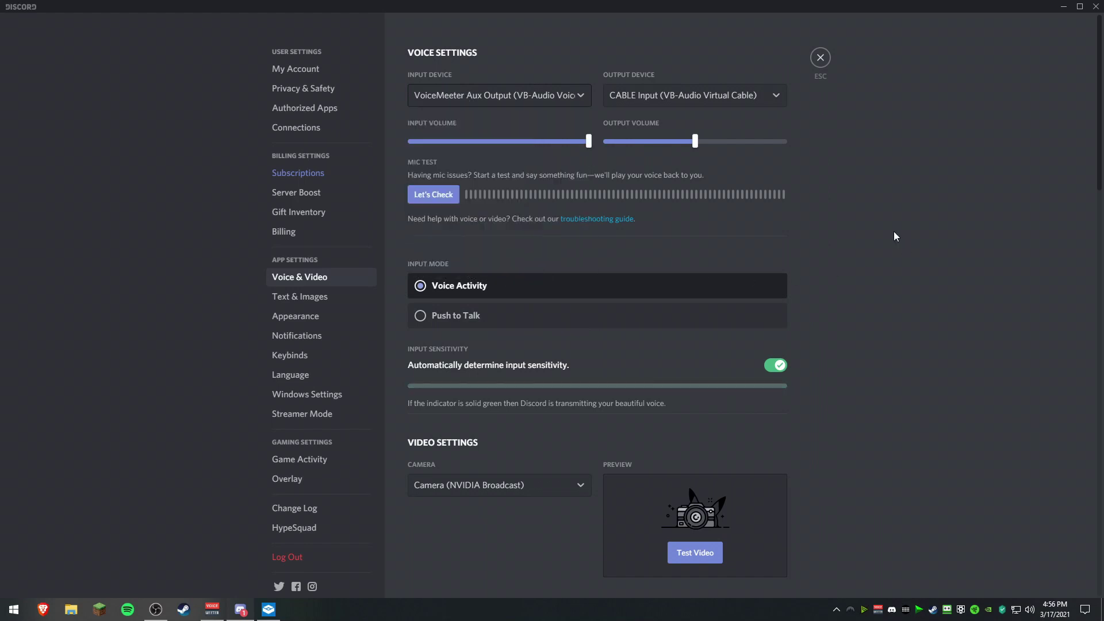
left_click(731, 96)
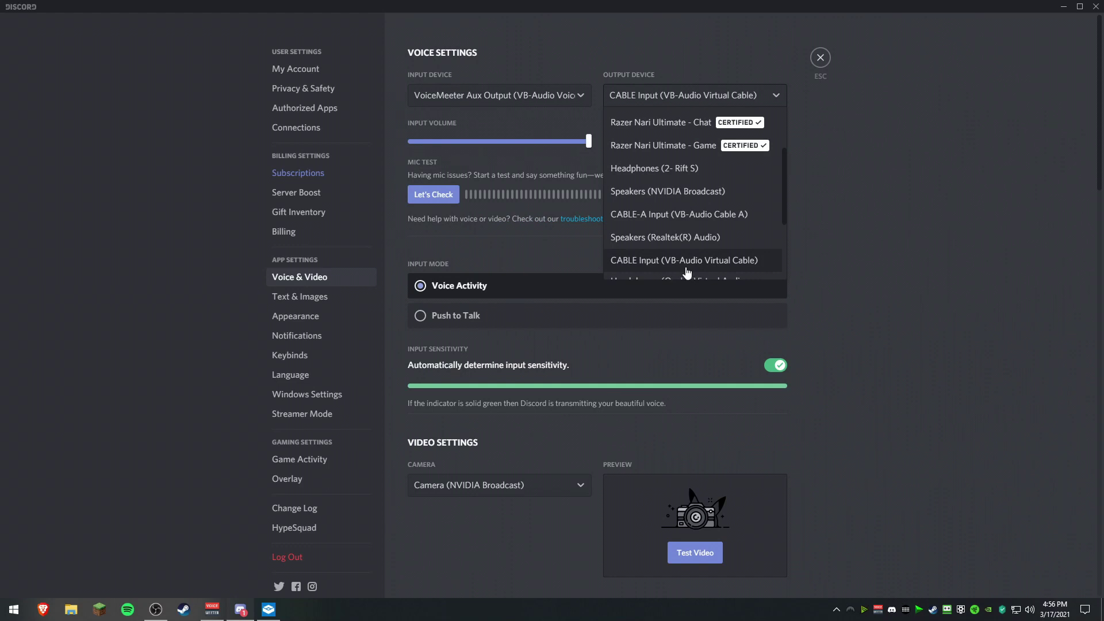
left_click(918, 123)
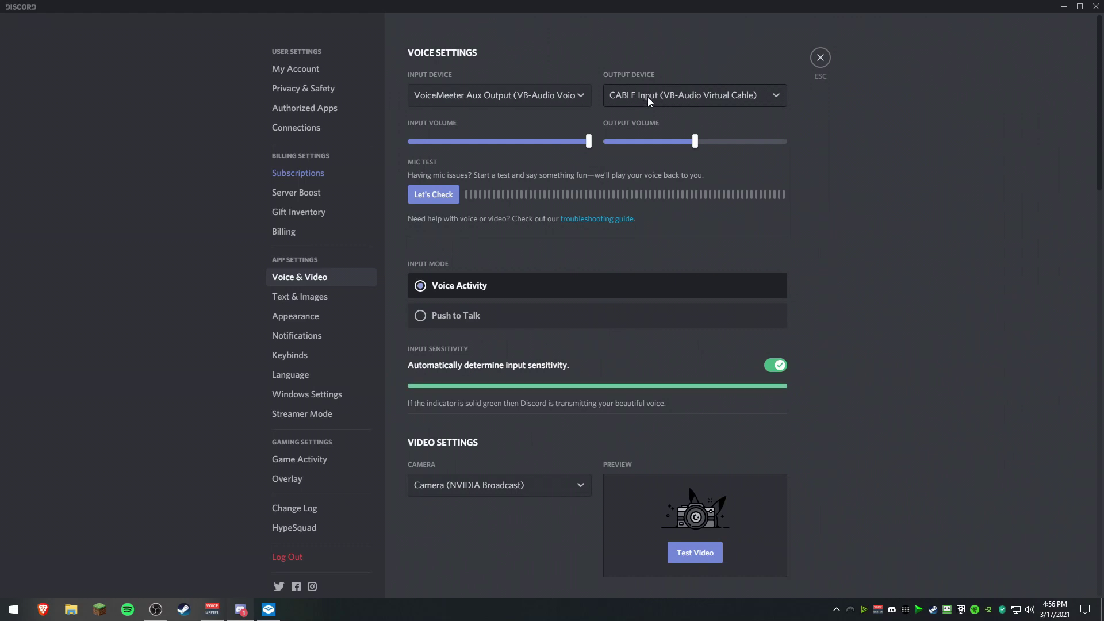
left_click(1064, 6)
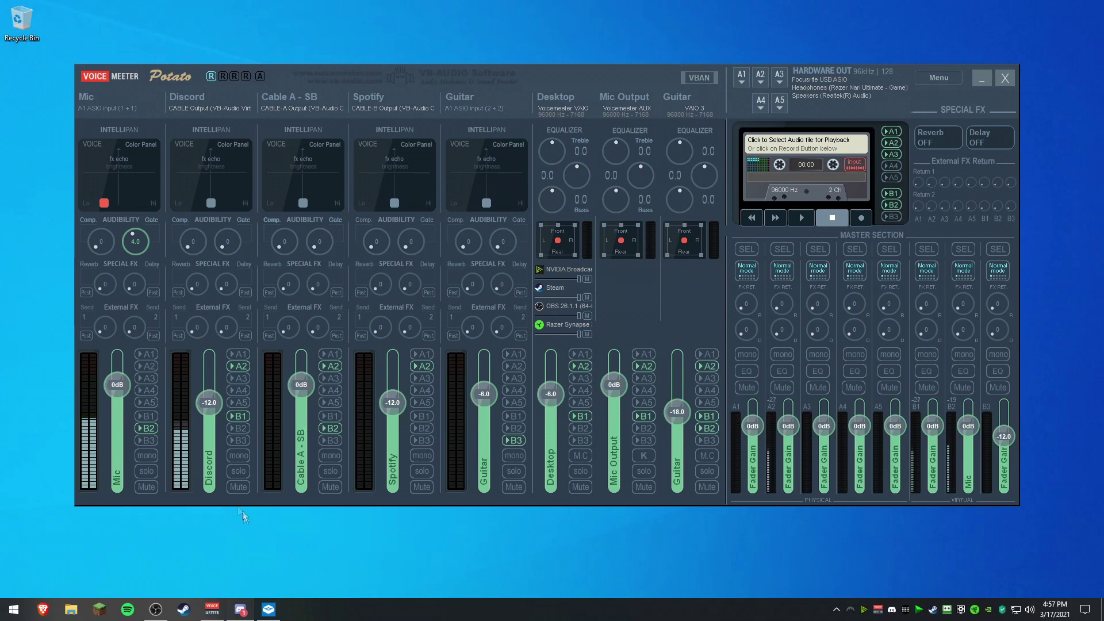
Step: Lower the Discord strip fader to -18 dB, then raise it back to 0 dB
scroll(212, 454, "down", 3)
scroll(211, 450, "down", 3)
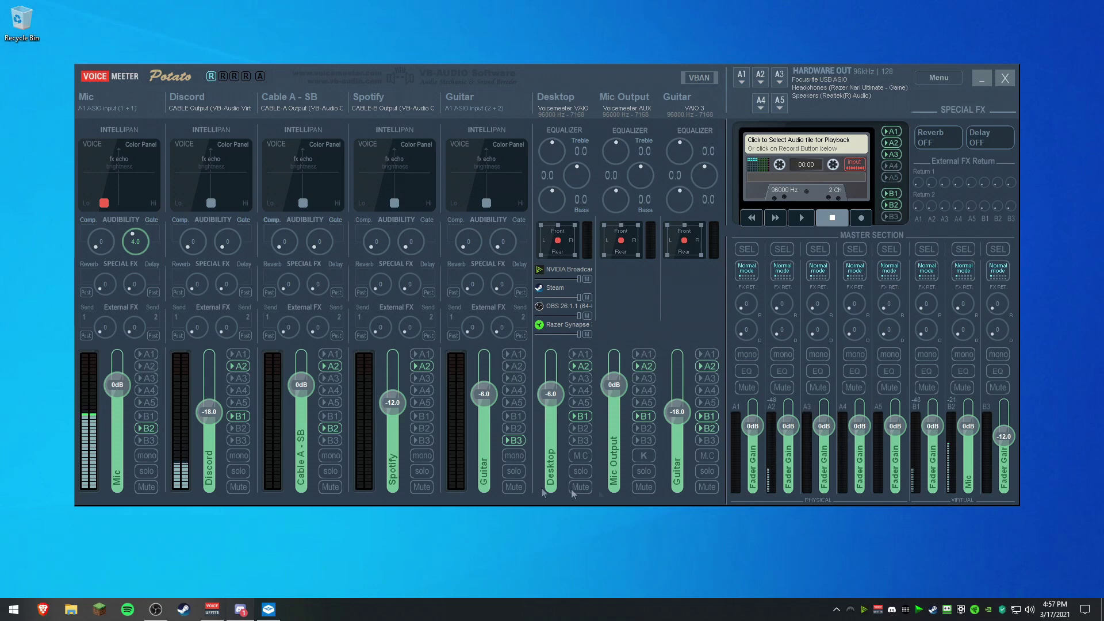
scroll(208, 454, "up", 9)
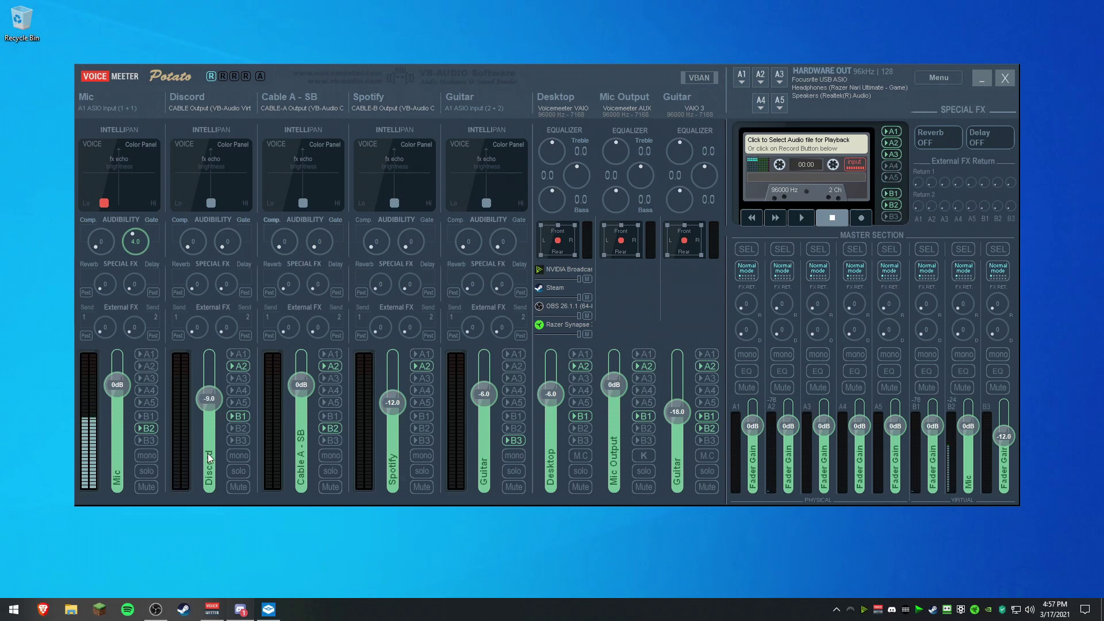
scroll(215, 438, "up", 6)
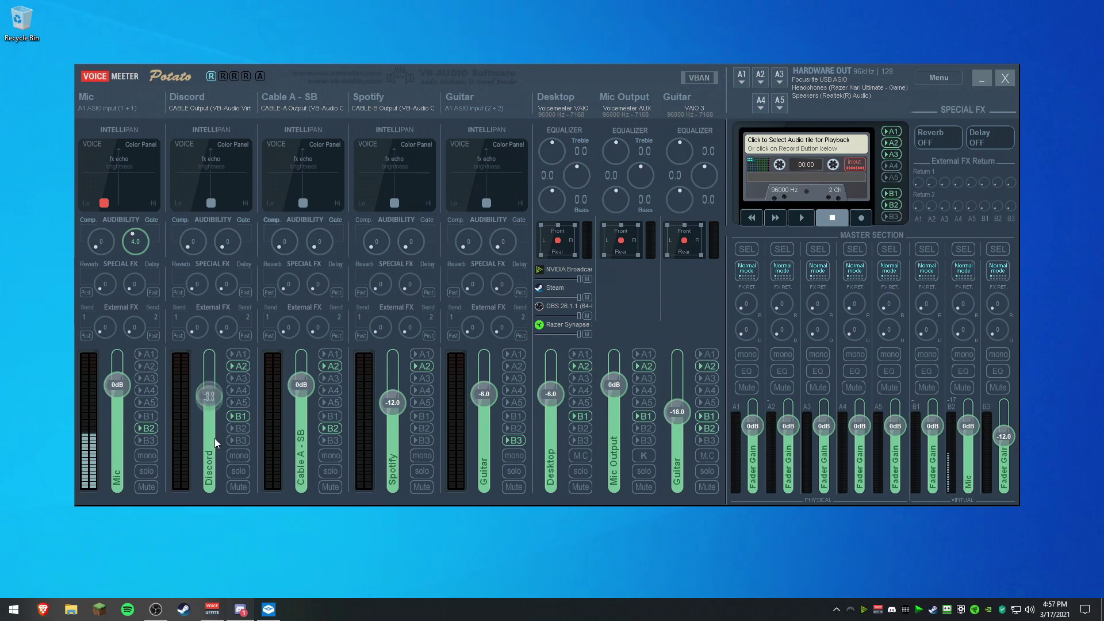
scroll(215, 438, "up", 3)
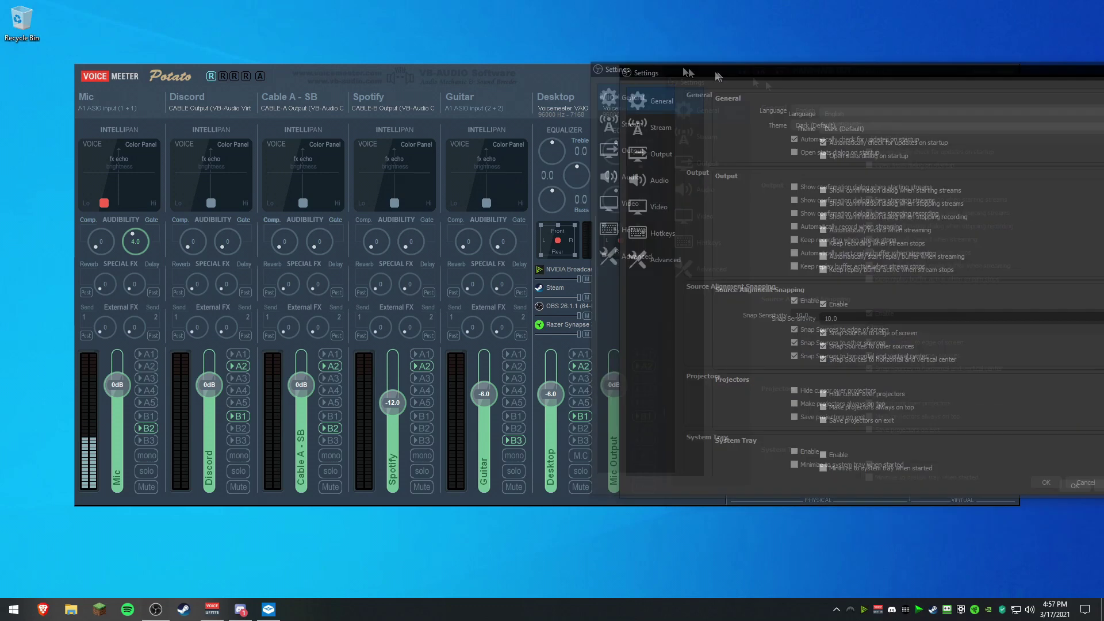
Step: Confirm OBS audio devices: Desktop on VoiceMeeter Input, Desktop Audio 2 on CABLE Input, mic on VoiceMeeter Aux Output
left_click(370, 147)
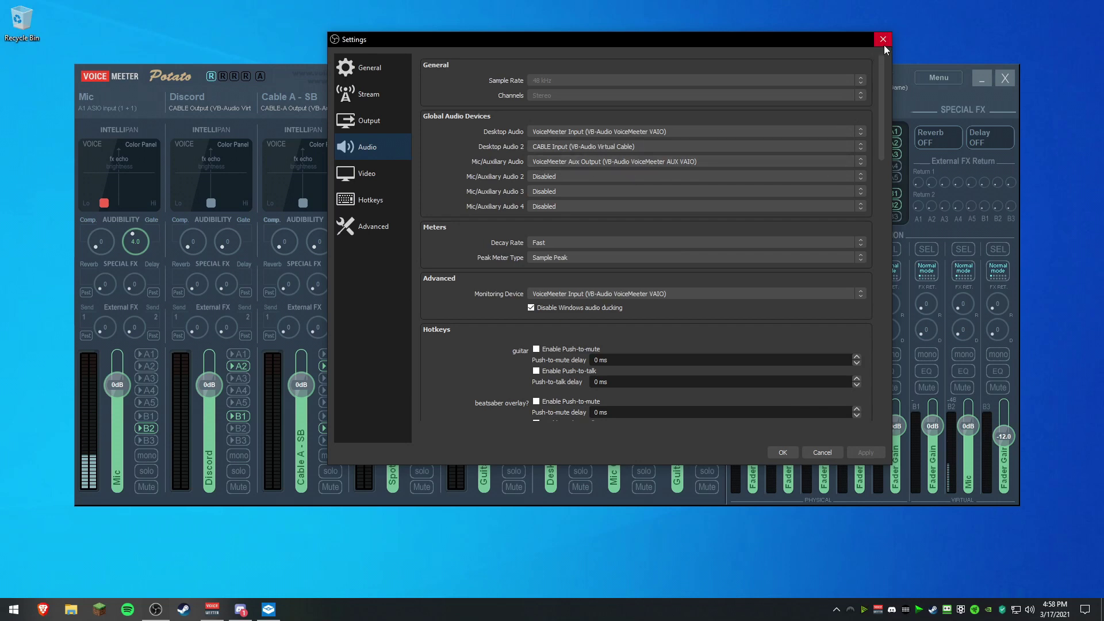
left_click(780, 452)
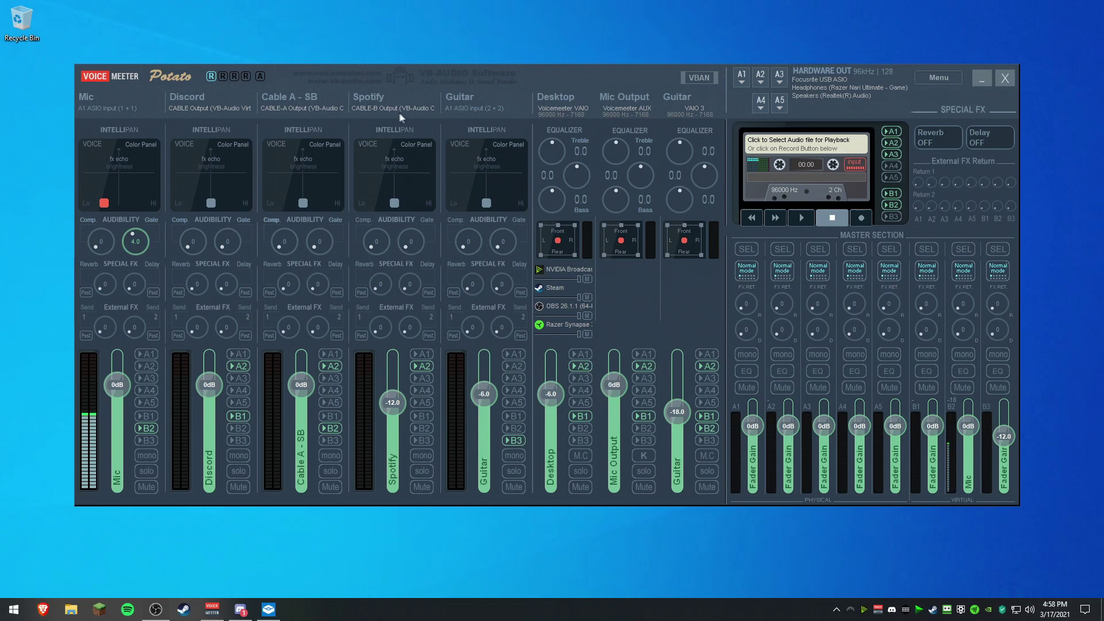
Step: Briefly bring up and hide the OBS window, then open the Windows sound options menu
left_click(155, 609)
left_click(542, 7)
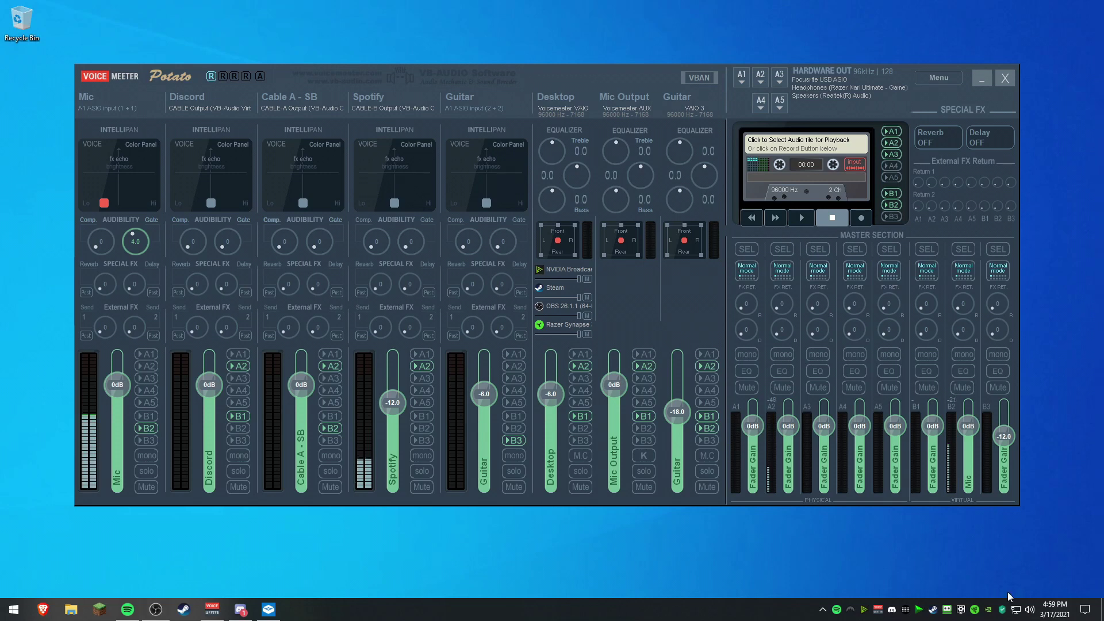
right_click(1032, 608)
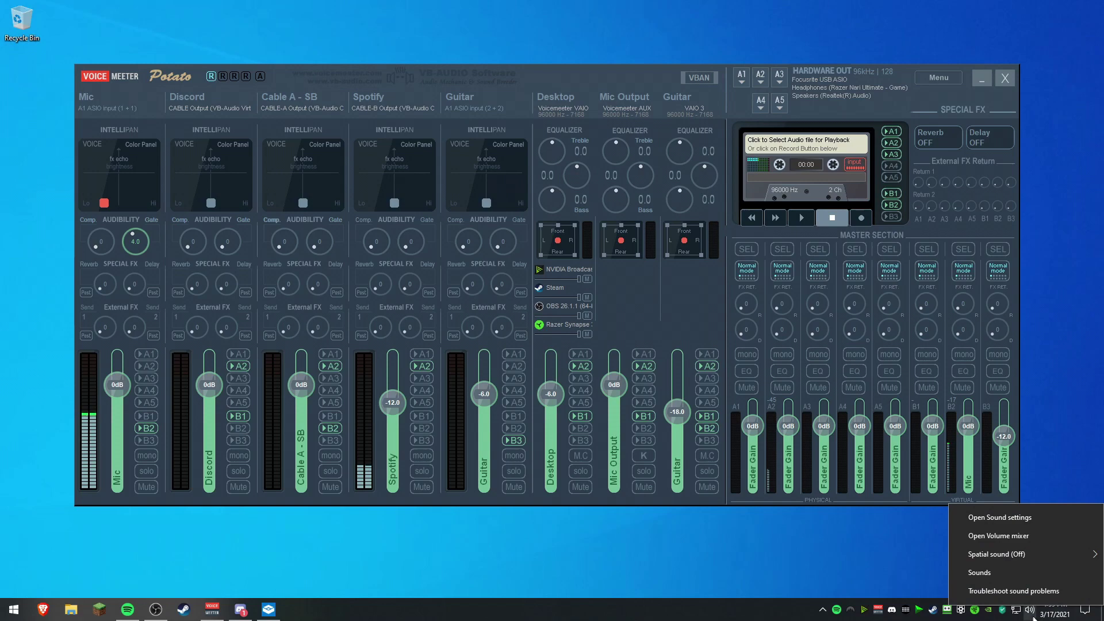
Step: Open Windows App volume and device preferences and inspect Spotify's output device list
left_click(1009, 519)
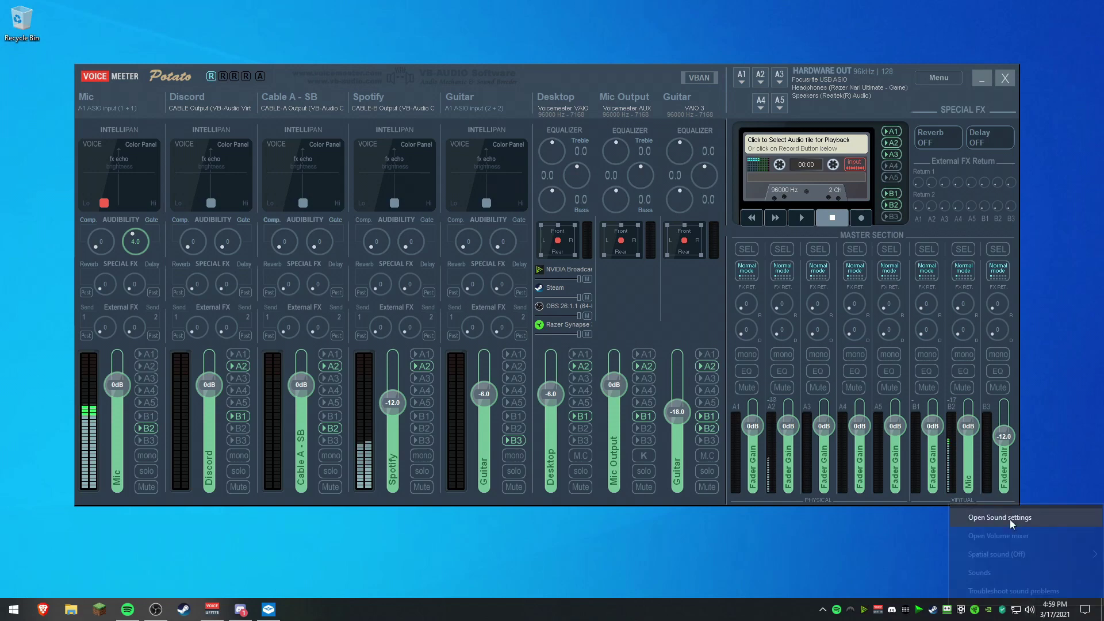
scroll(626, 362, "down", 2)
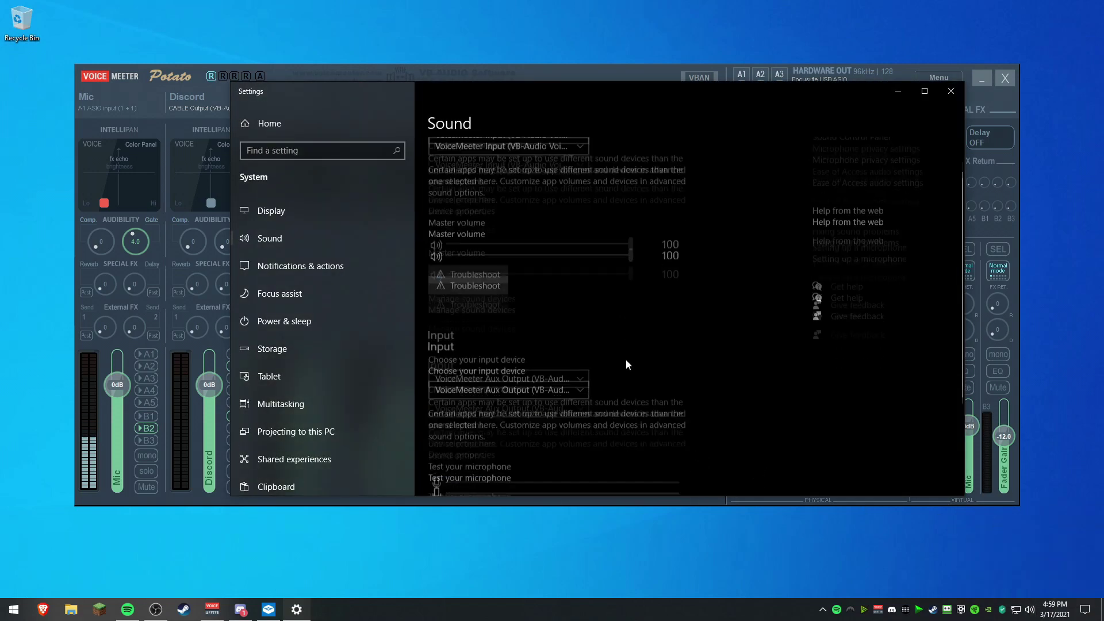
scroll(626, 361, "down", 3)
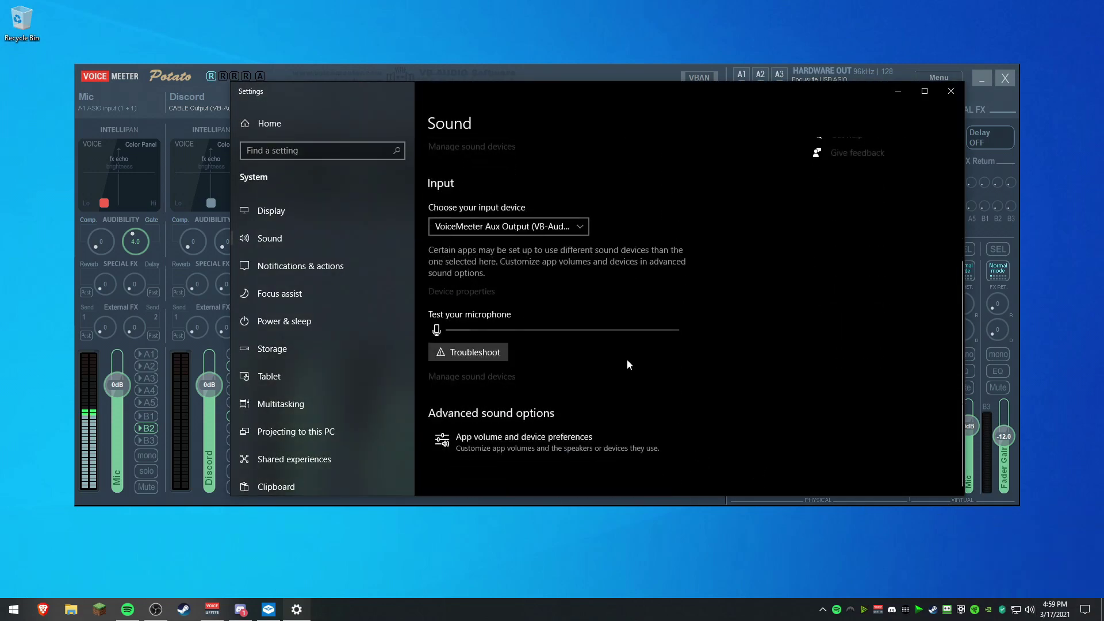
left_click(480, 453)
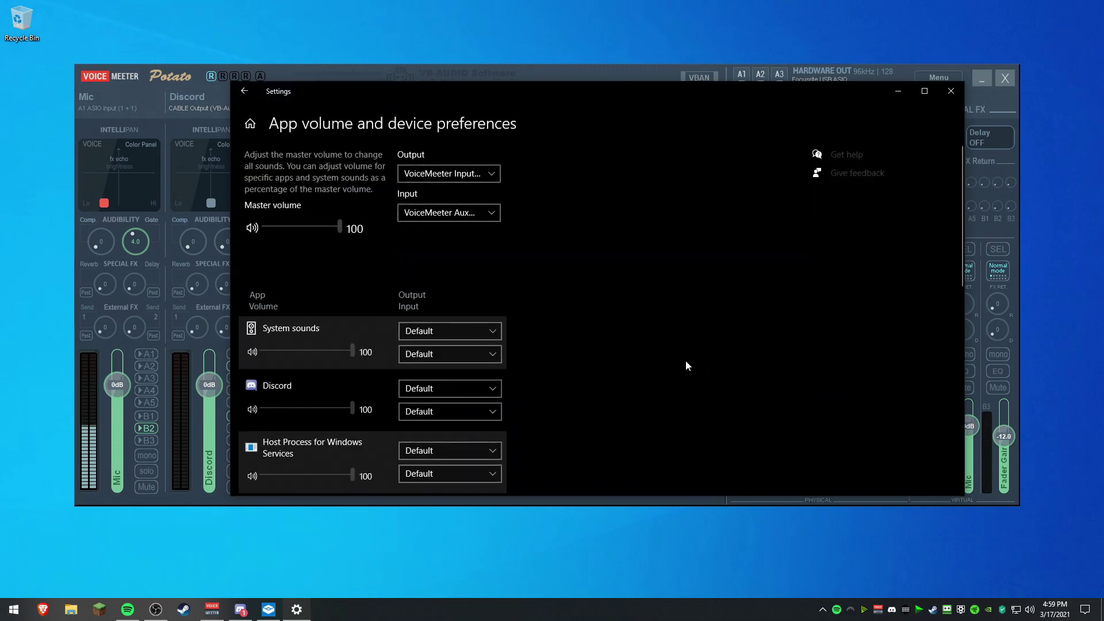
scroll(686, 365, "down", 4)
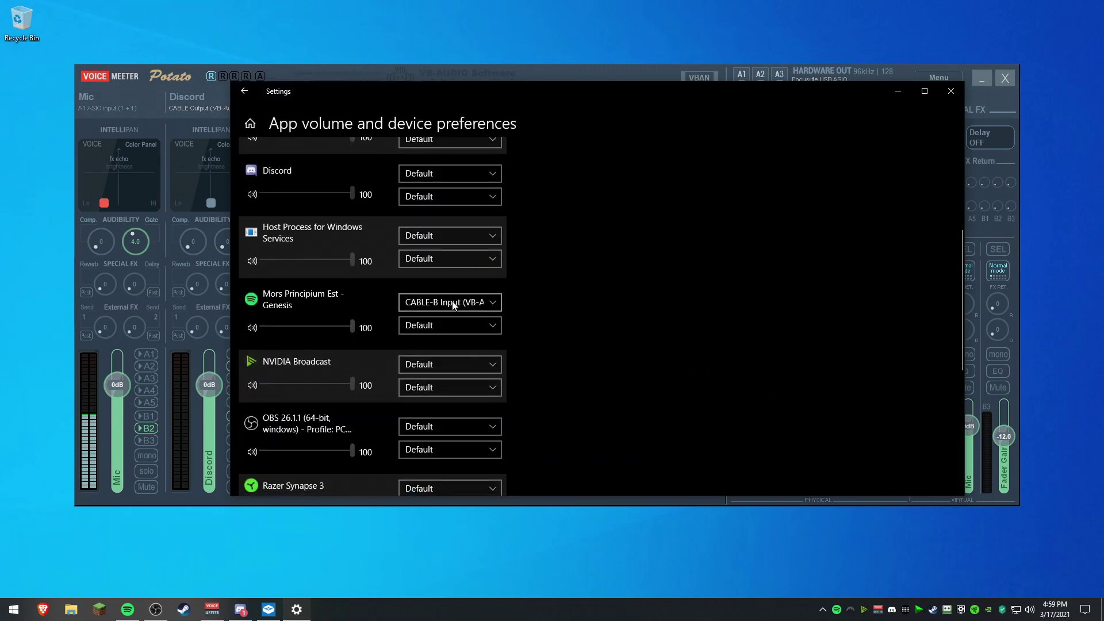
left_click(453, 305)
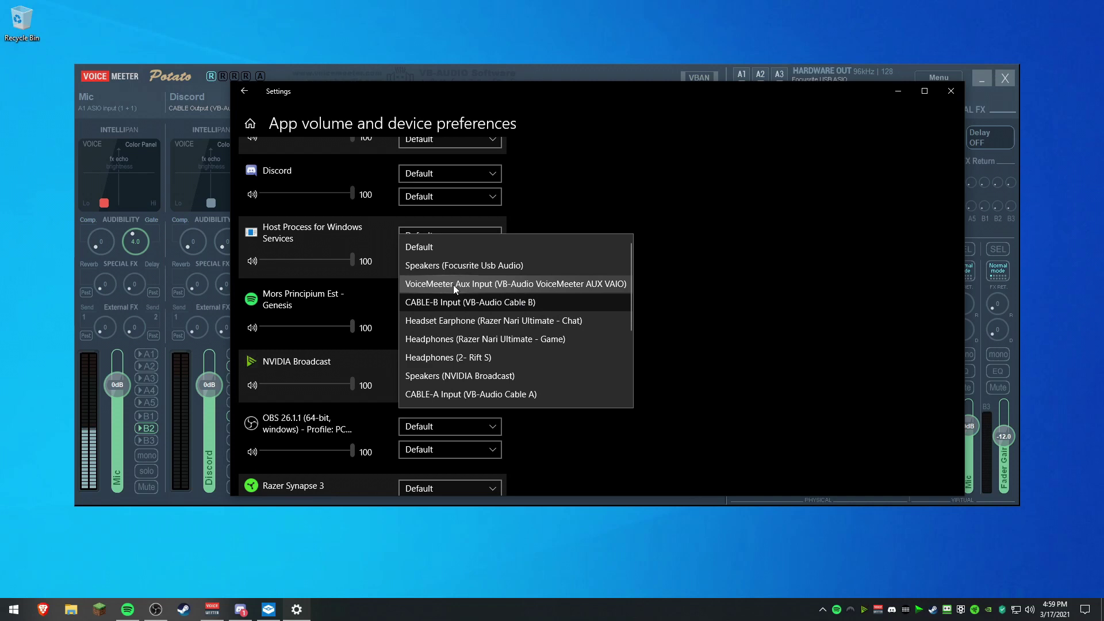
left_click(568, 93)
Step: Reset VoiceMeeter's Mic Output fader to 0 dB
left_click_drag(586, 101, 514, 424)
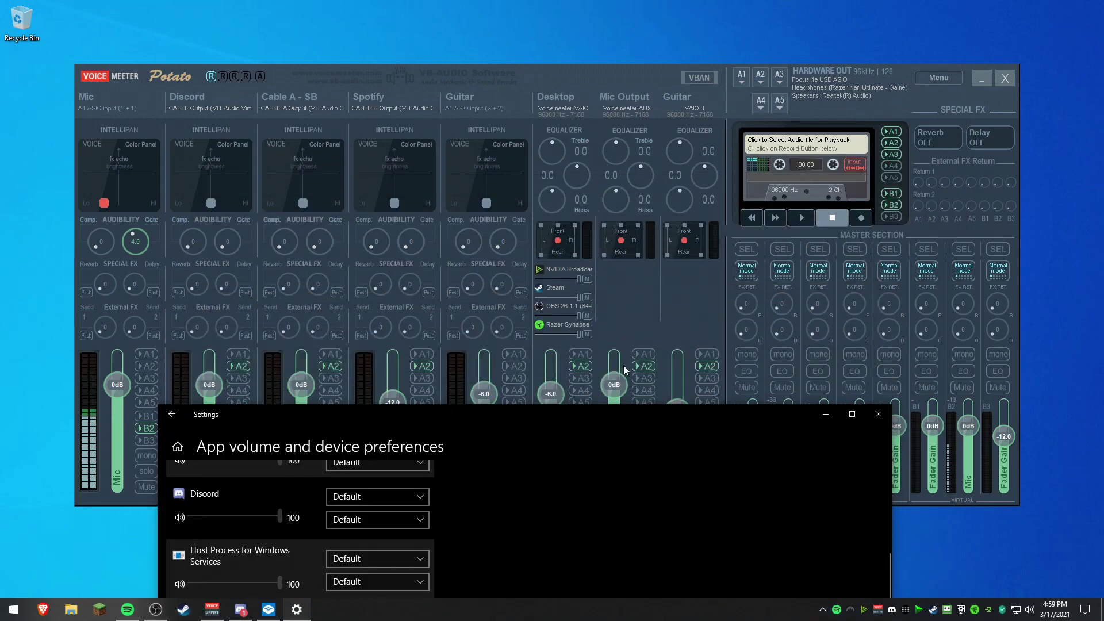
double_click(616, 382)
left_click_drag(618, 409, 628, 123)
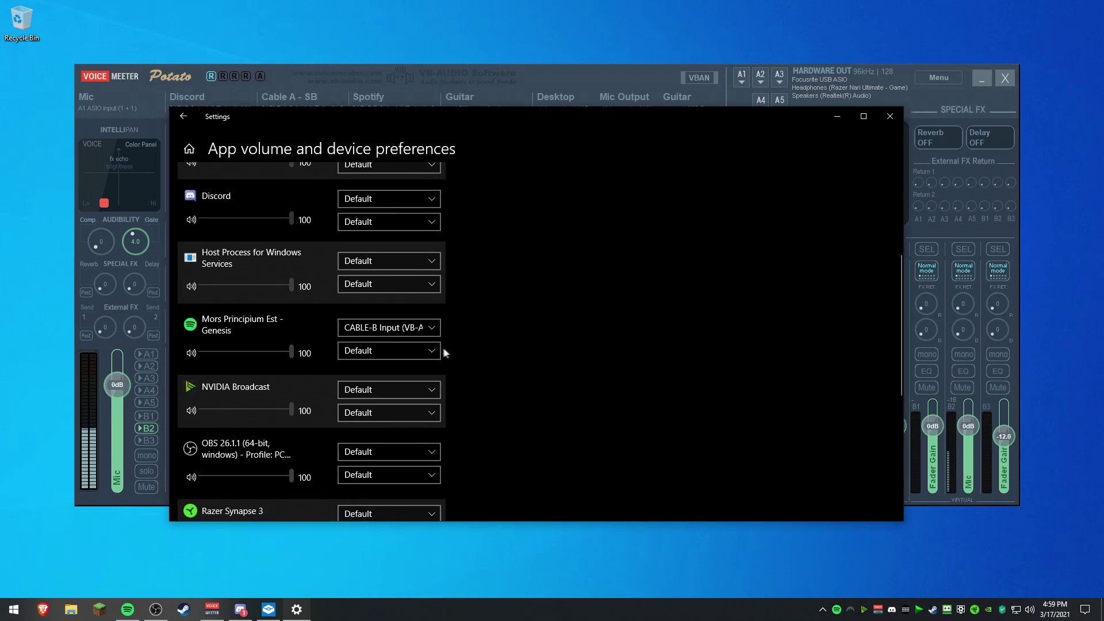
Step: Set Spotify's output to CABLE-B Input and minimise Settings
left_click(408, 329)
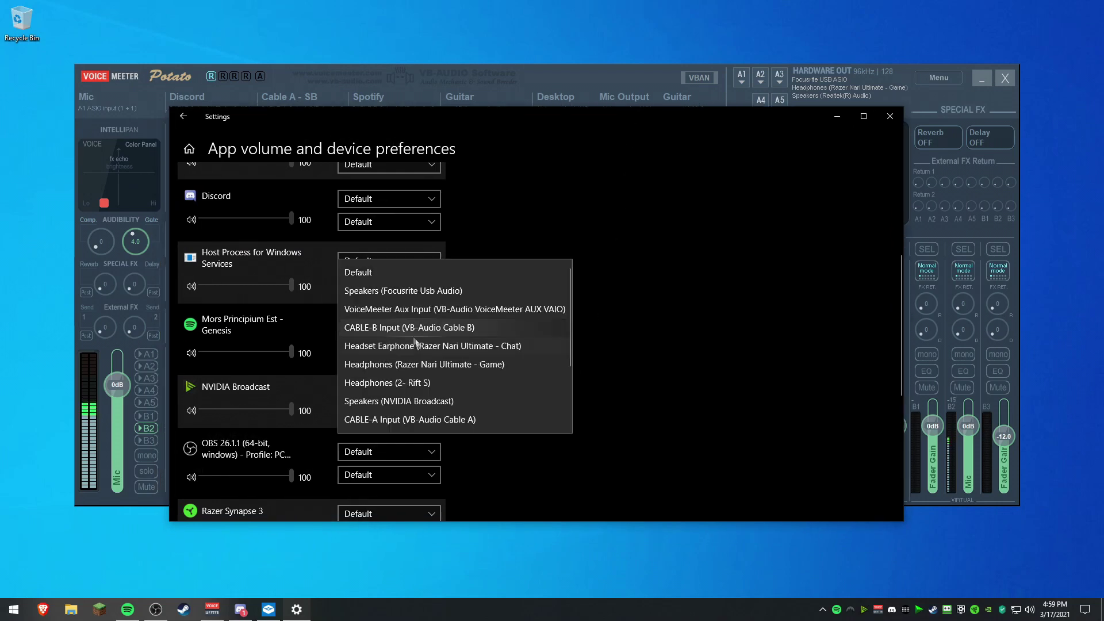
left_click(402, 328)
left_click(828, 113)
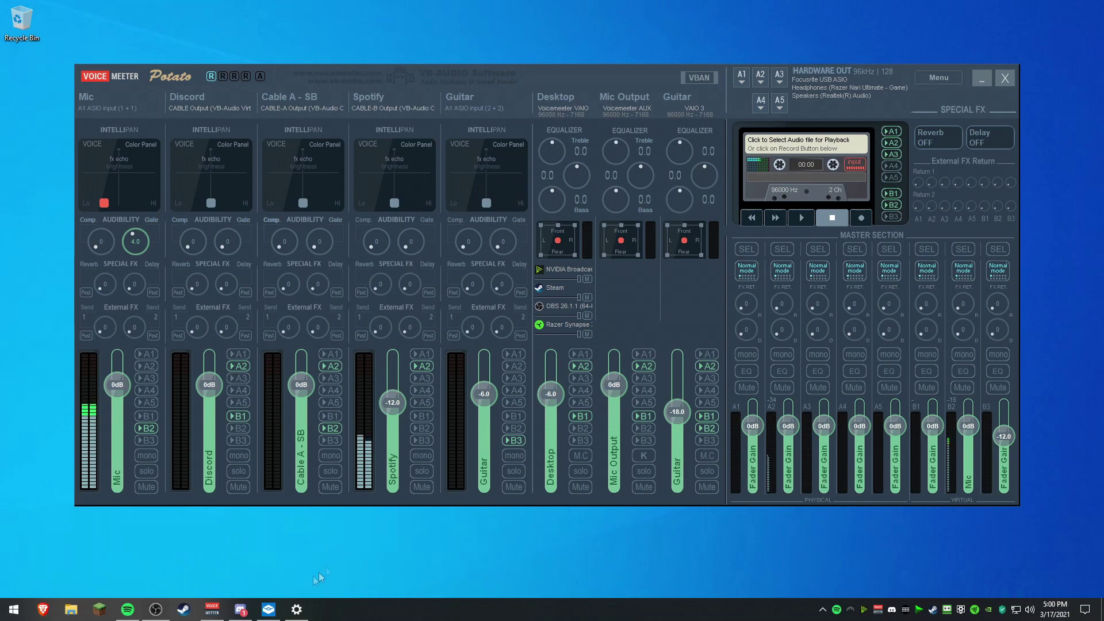
left_click(297, 611)
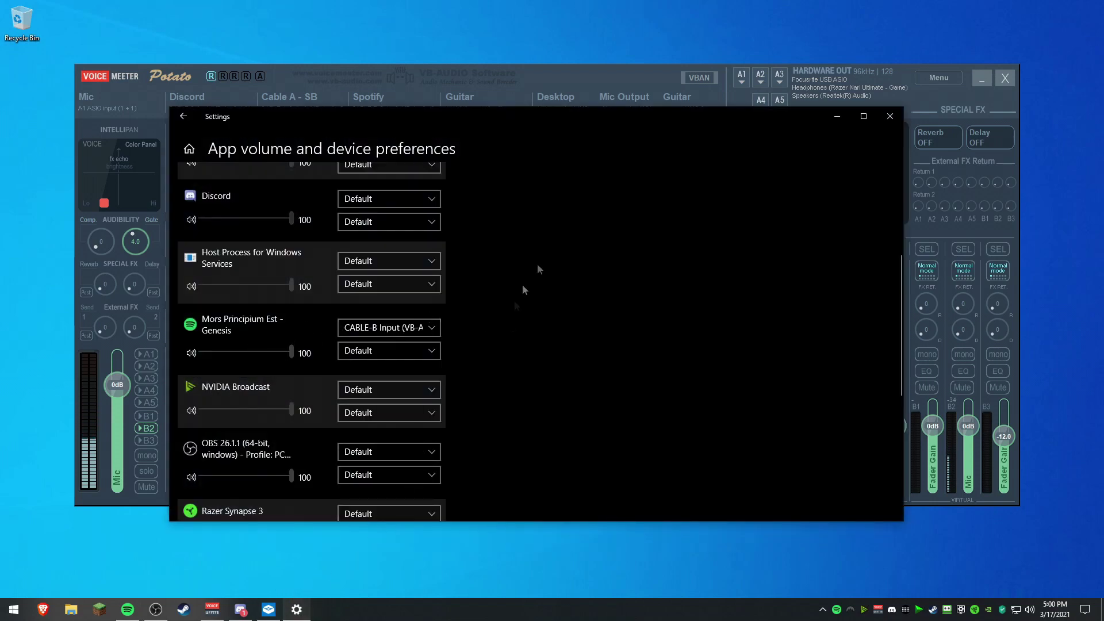
left_click(836, 115)
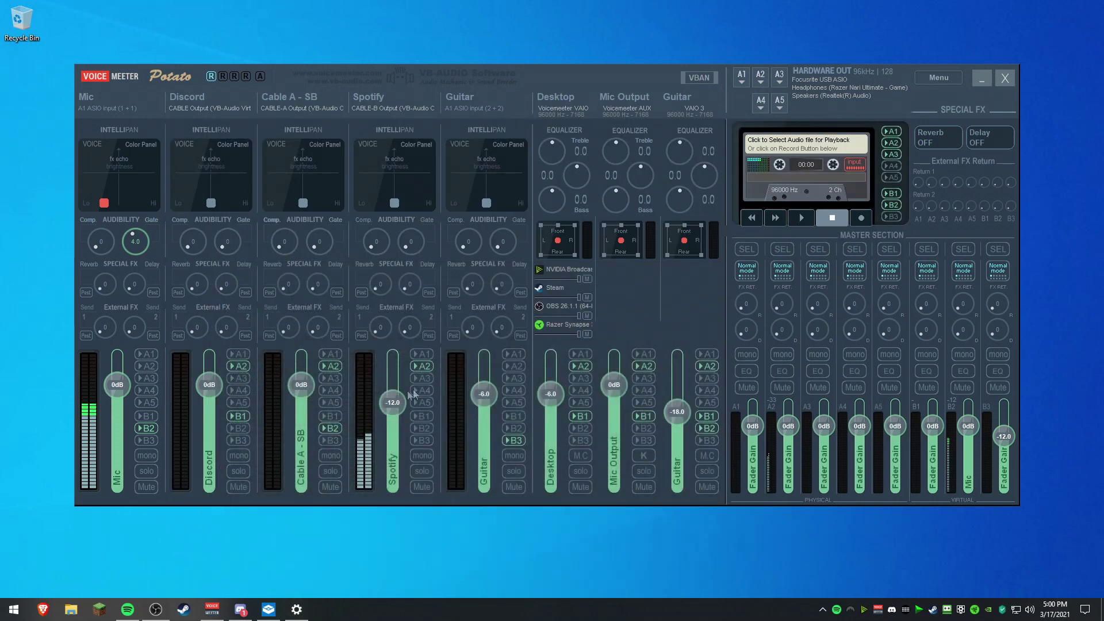